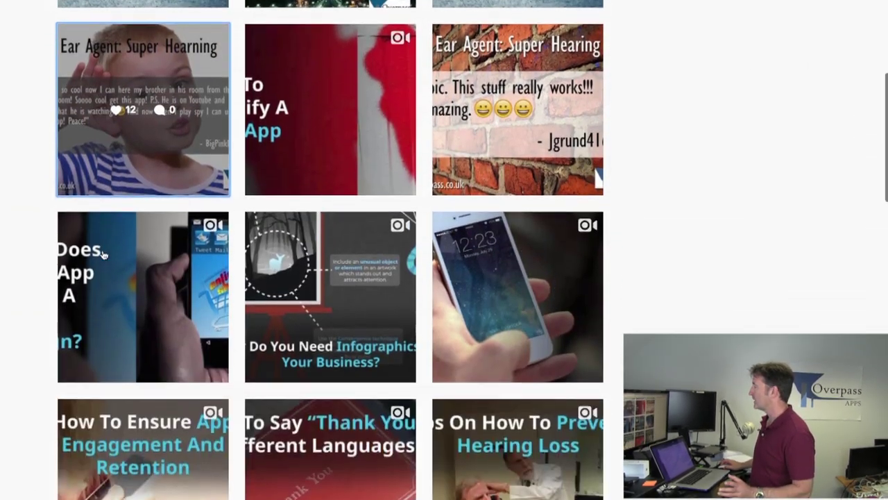
scroll(154, 249, "down", 1)
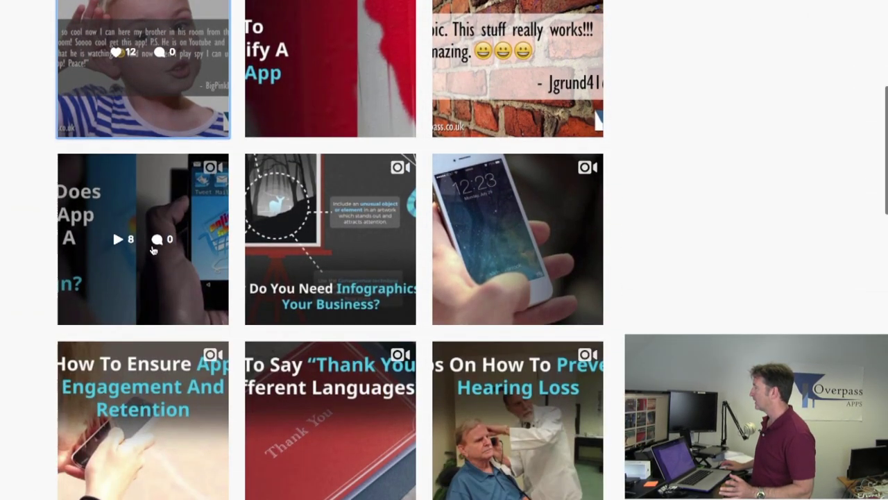
left_click(154, 250)
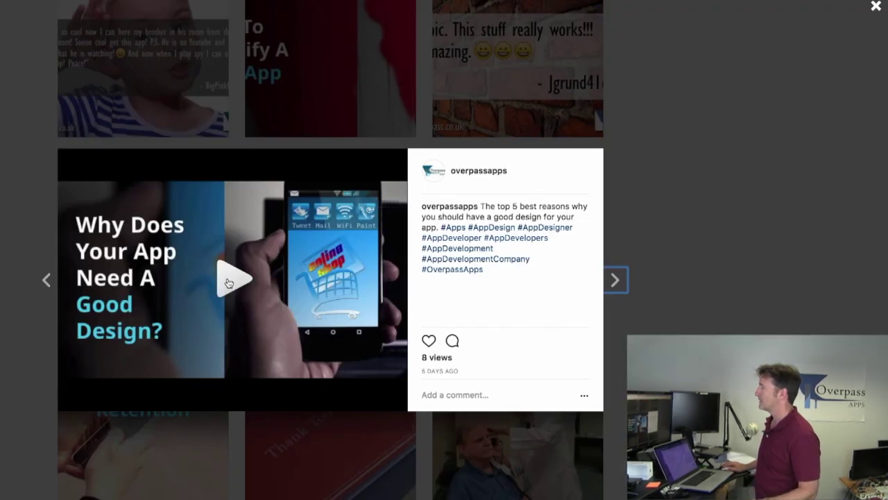
left_click(229, 281)
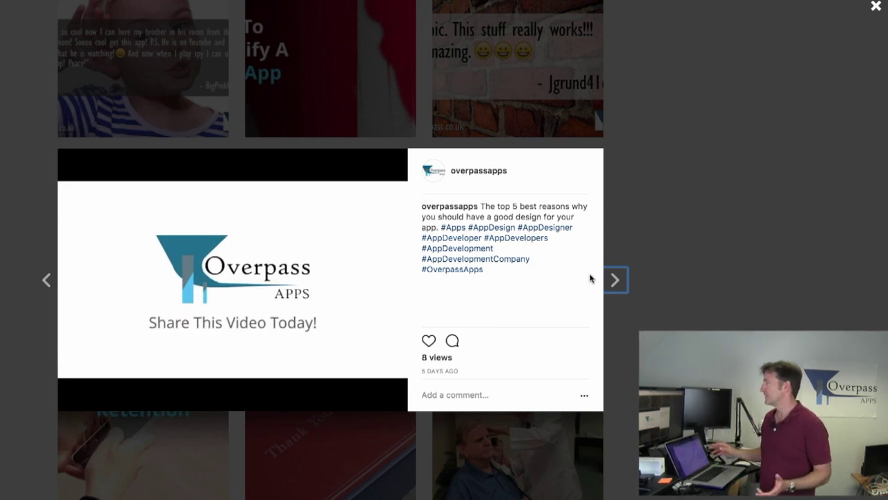
Step: Close the Instagram post and bring up the Lumen5 home page
left_click(739, 228)
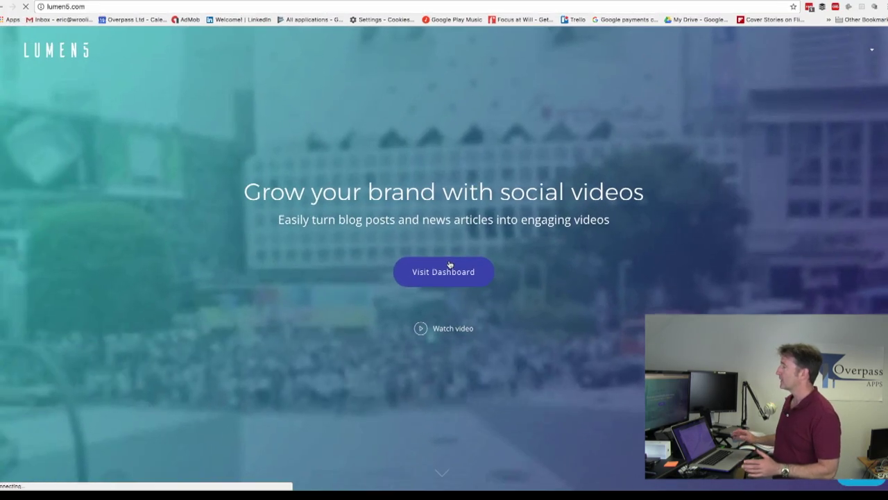
Step: Go to the Lumen5 dashboard listing a draft and two recent videos
left_click(337, 287)
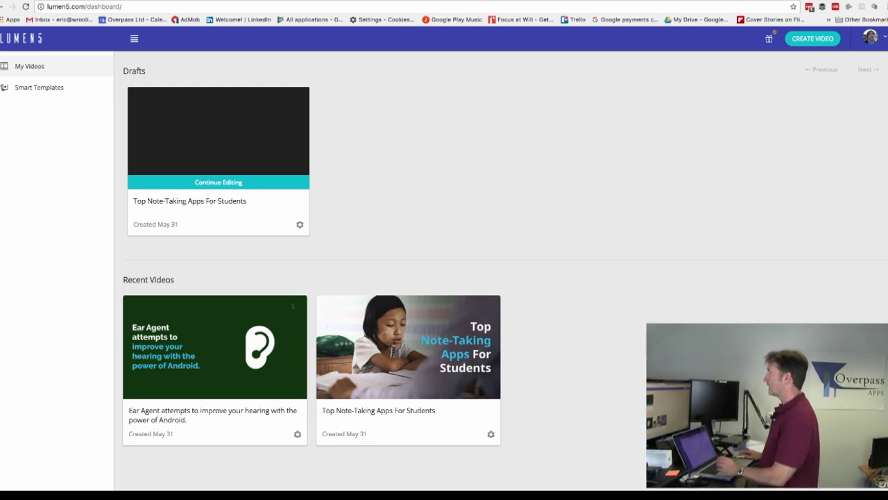
Step: Open a blank new browser tab
key("ctrl+t")
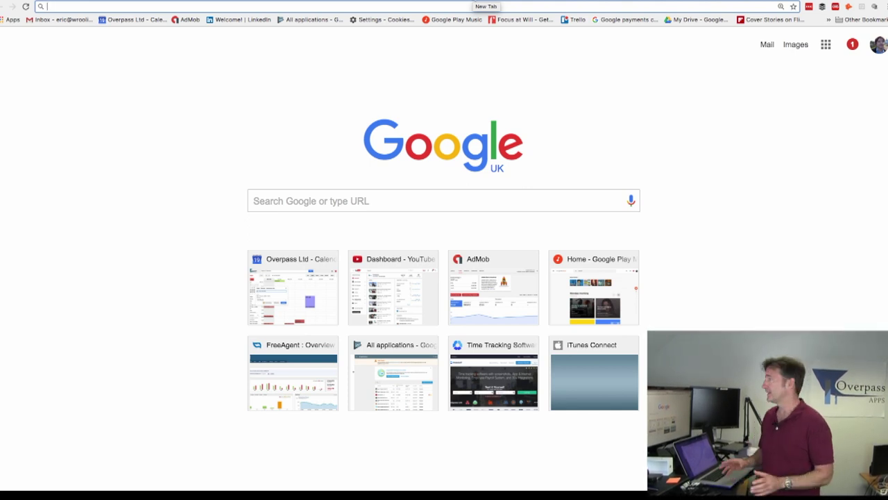
Step: Search Google Play for 'spy', open the Ear Agent: Super Hearing listing, then return to Lumen5
type("play.google.com")
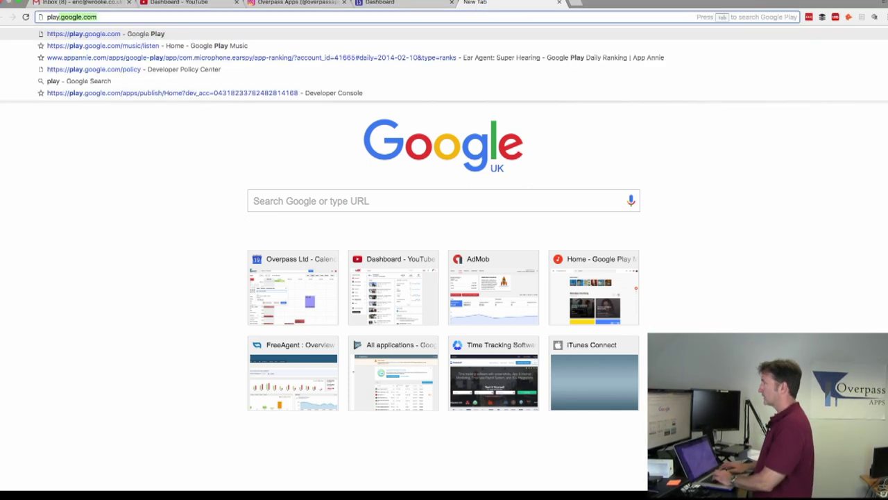
key("Return")
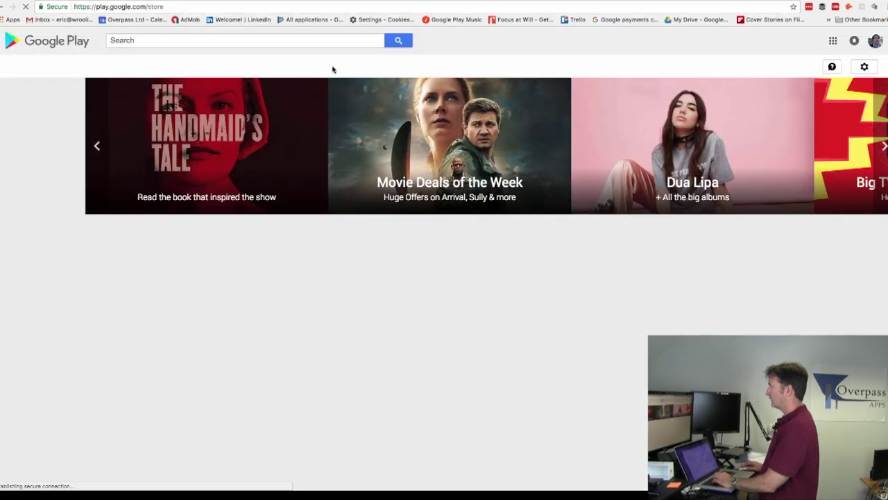
type("spy")
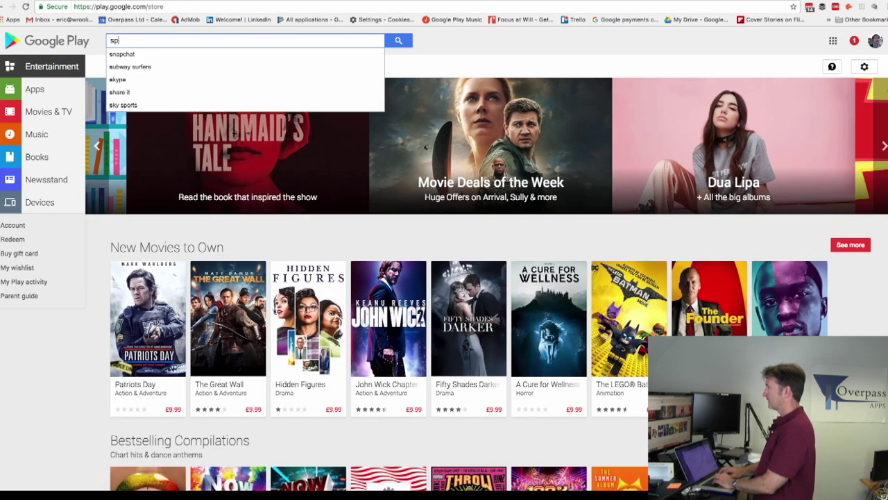
key("Return")
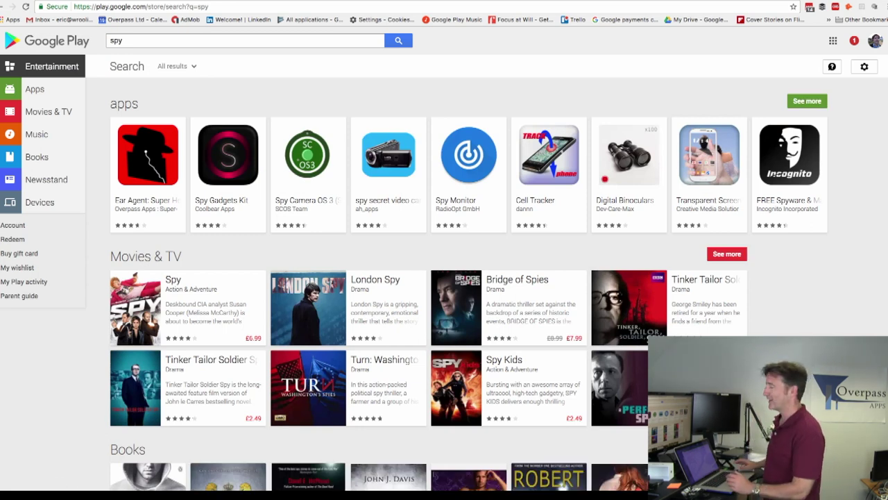
left_click(179, 169)
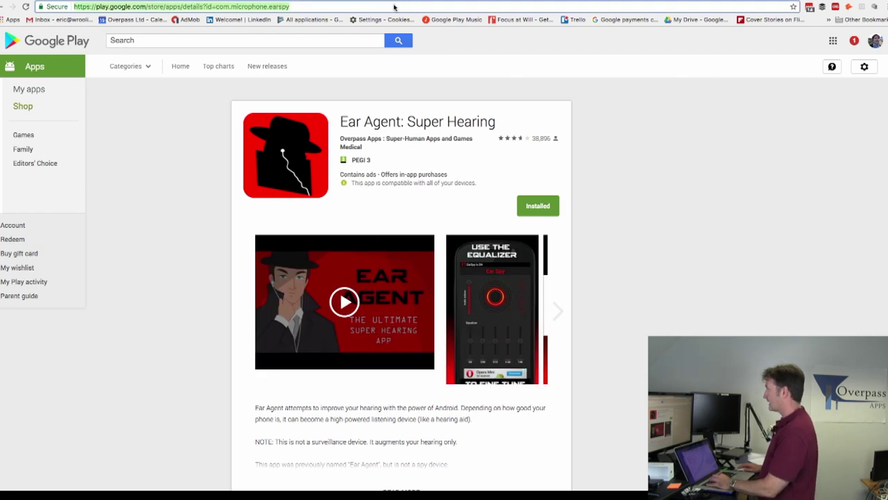
key("ctrl+Tab")
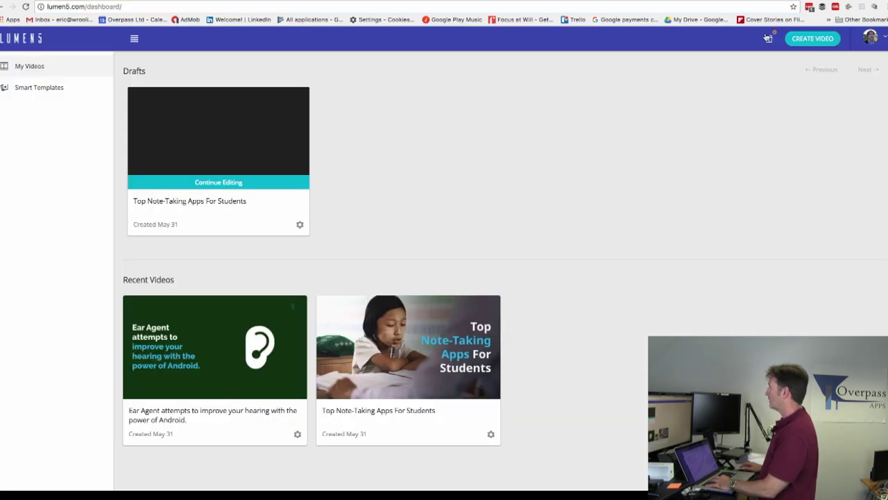
Step: Create a new Lumen5 video from the pasted Ear Agent Google Play page link
left_click(808, 39)
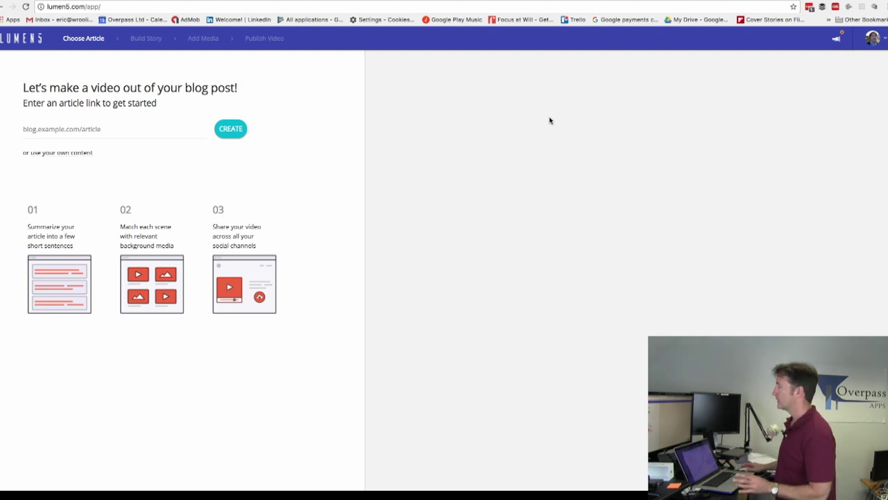
left_click(127, 130)
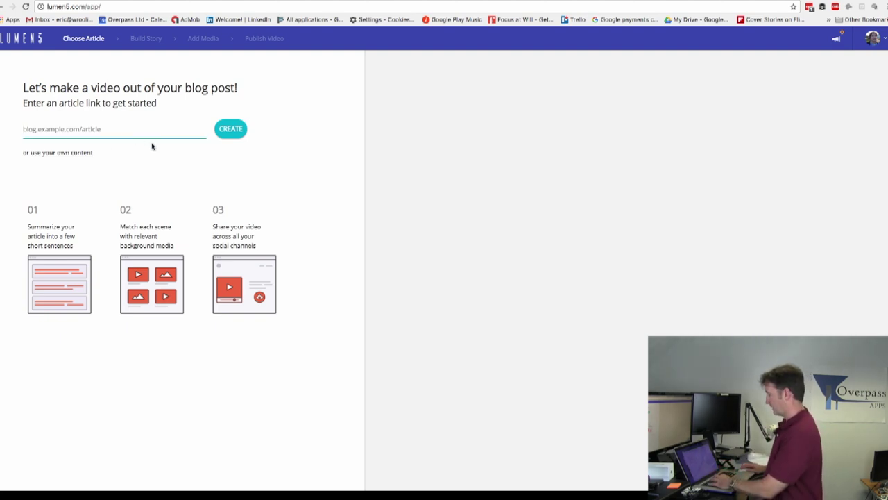
key("ctrl+v")
left_click(243, 132)
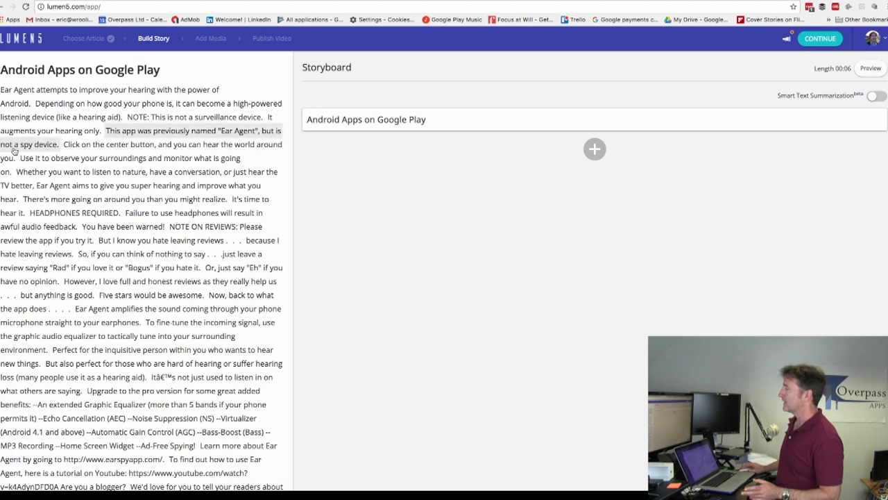
Step: Add the 'Ear Agent attempts', center button, listen to nature and 'more going on' sentences as scenes
scroll(38, 178, "down", 4)
scroll(38, 178, "down", 5)
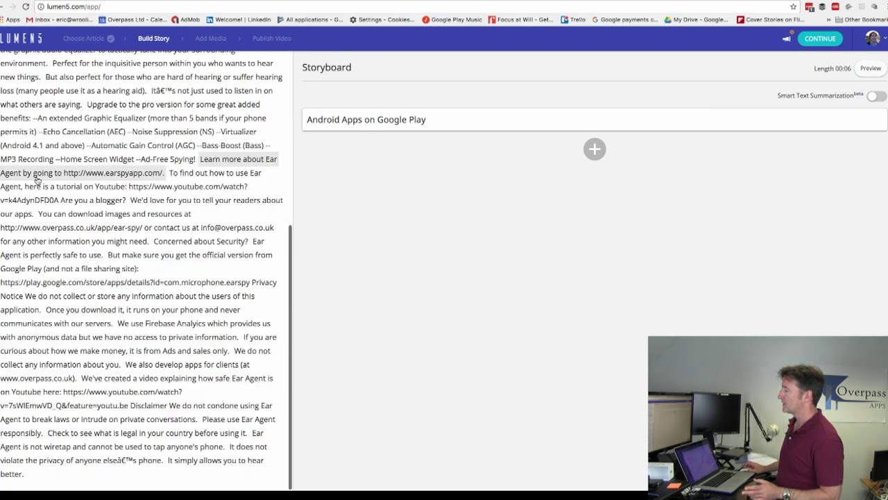
scroll(36, 178, "up", 8)
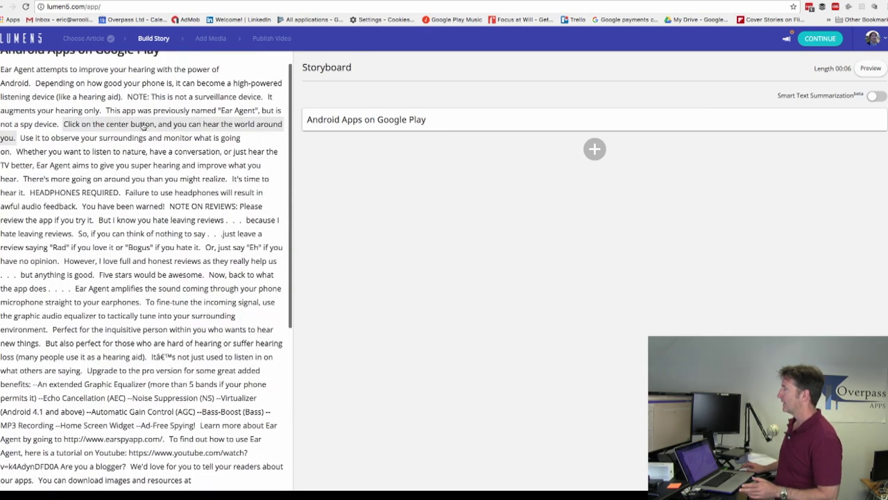
scroll(136, 126, "up", 1)
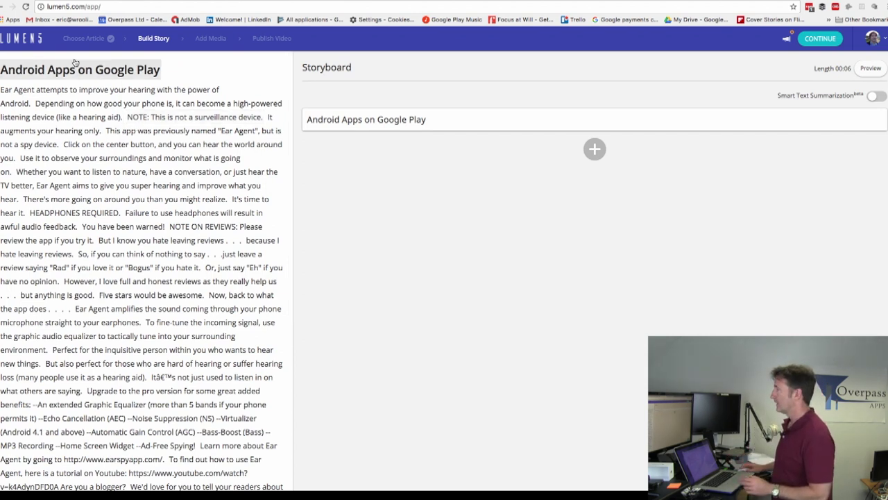
left_click(28, 94)
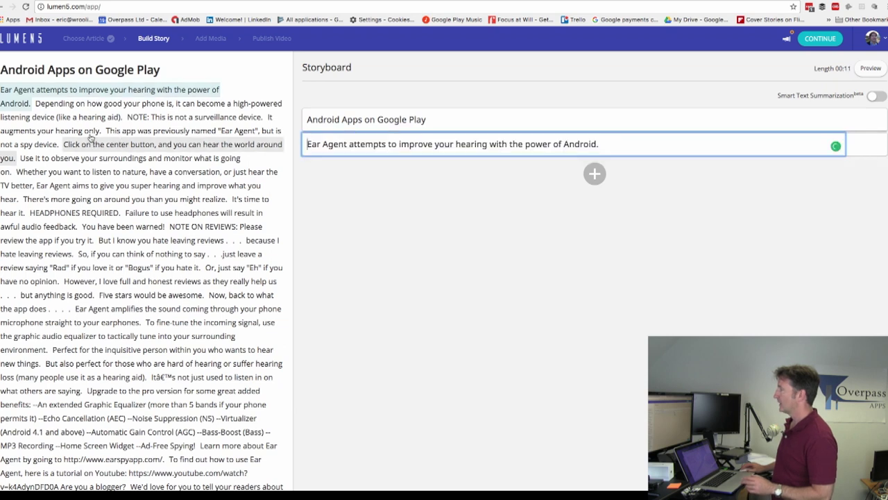
left_click(106, 148)
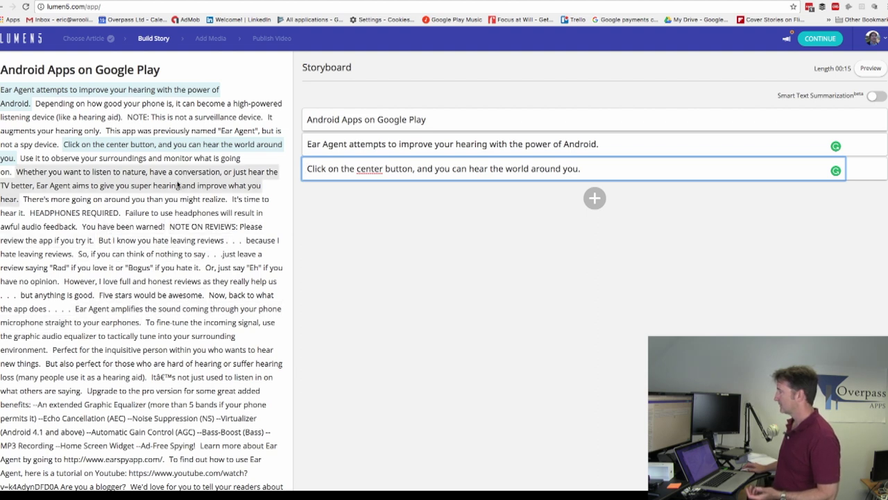
left_click(168, 179)
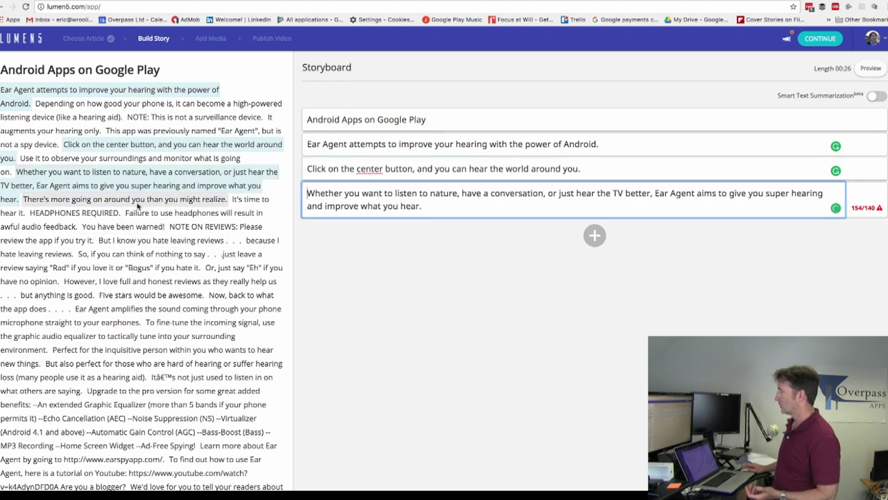
left_click(137, 201)
Step: Add the download images and resources sentence, then preview the 34-second draft
scroll(112, 300, "down", 5)
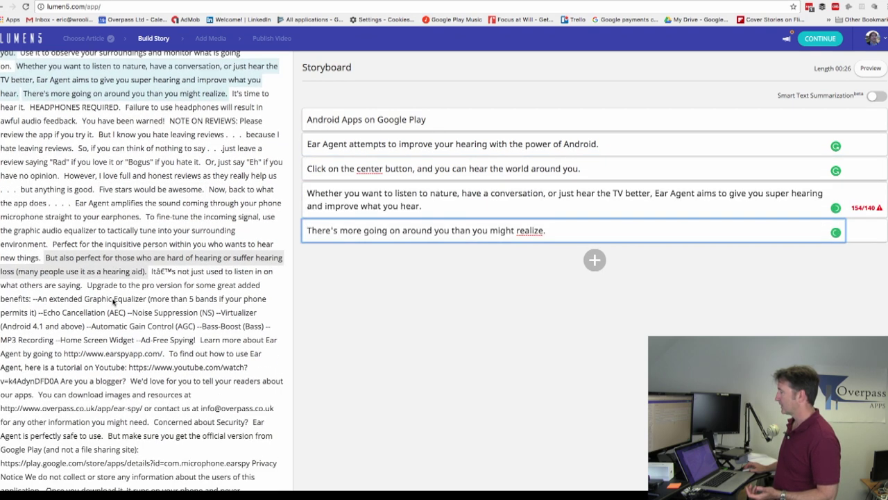
left_click(110, 296)
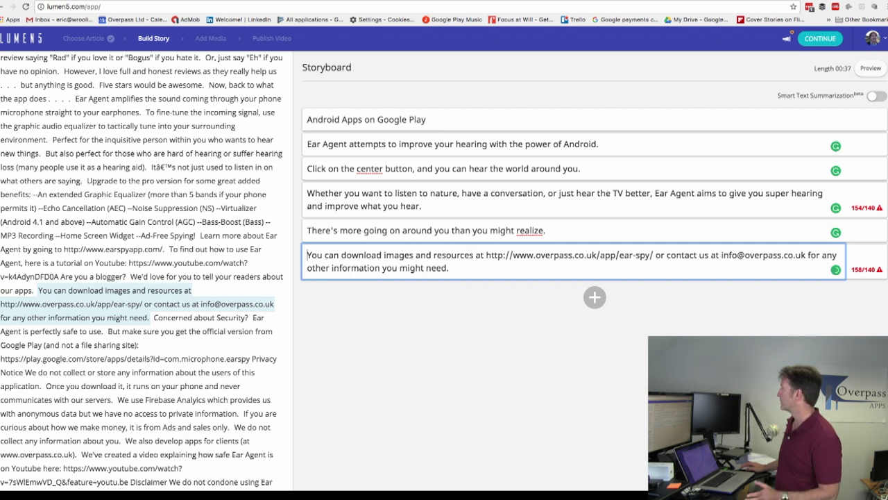
left_click(868, 70)
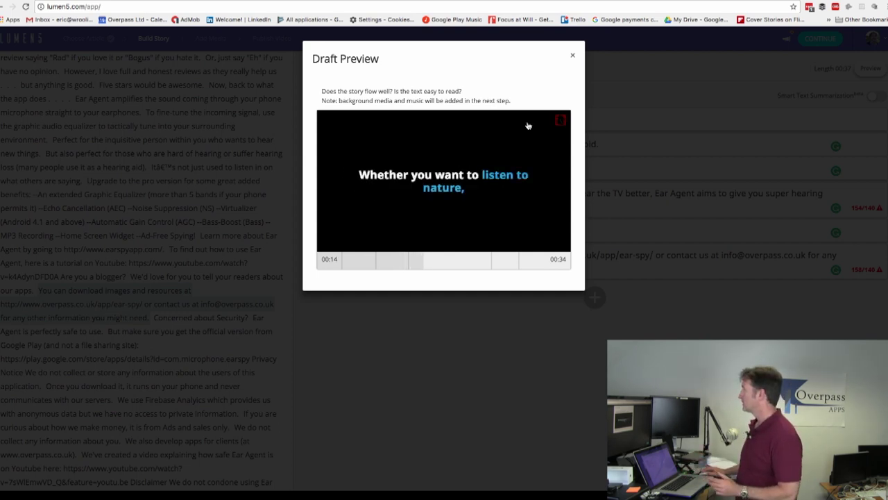
Step: Close the preview and delete the over-140-character 'listen to nature' scene
left_click(573, 55)
left_click(833, 46)
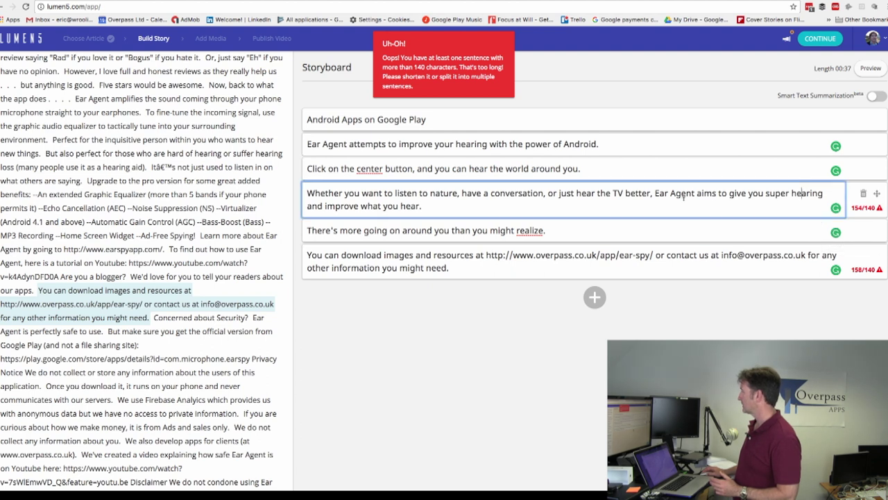
left_click(864, 194)
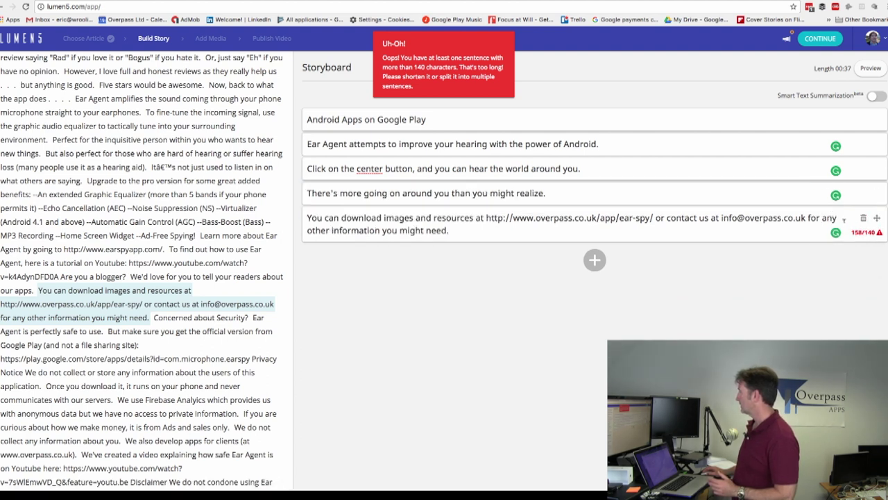
Step: Swap the long sentence for the 'We'd love…' and 'Ear Agent is perfectly safe' lines, then continue
left_click(864, 217)
scroll(284, 263, "down", 1)
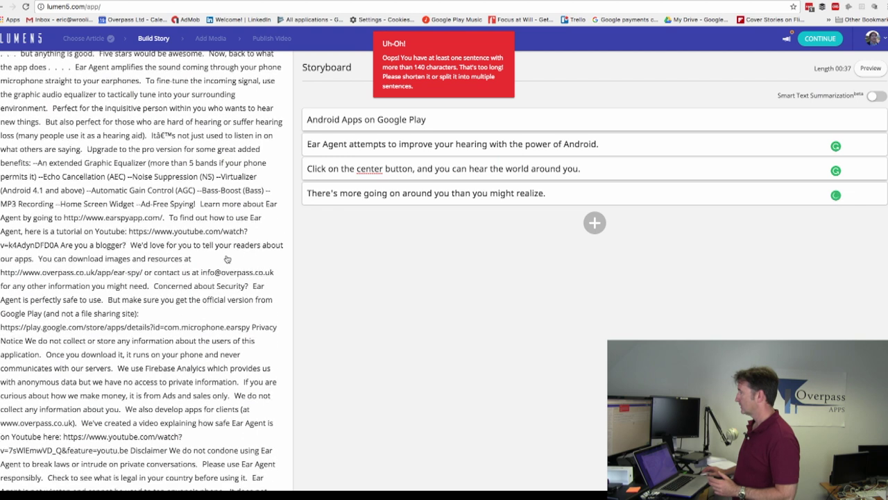
left_click(182, 242)
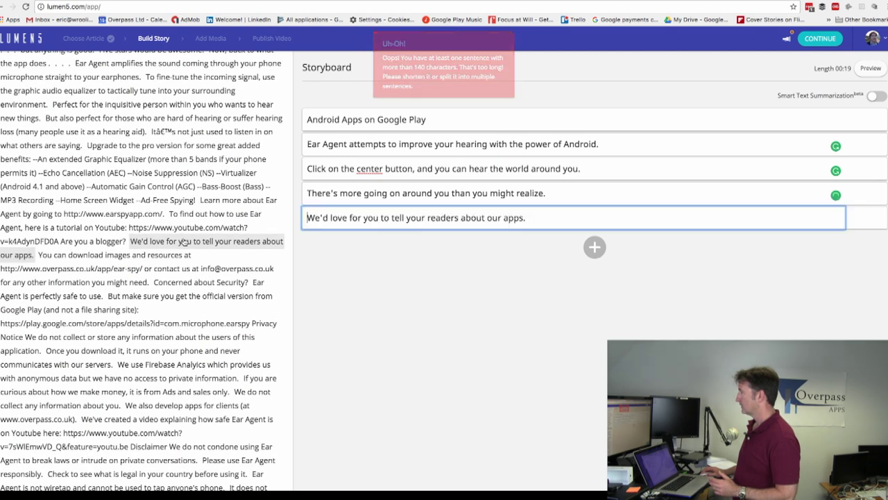
scroll(189, 253, "down", 1)
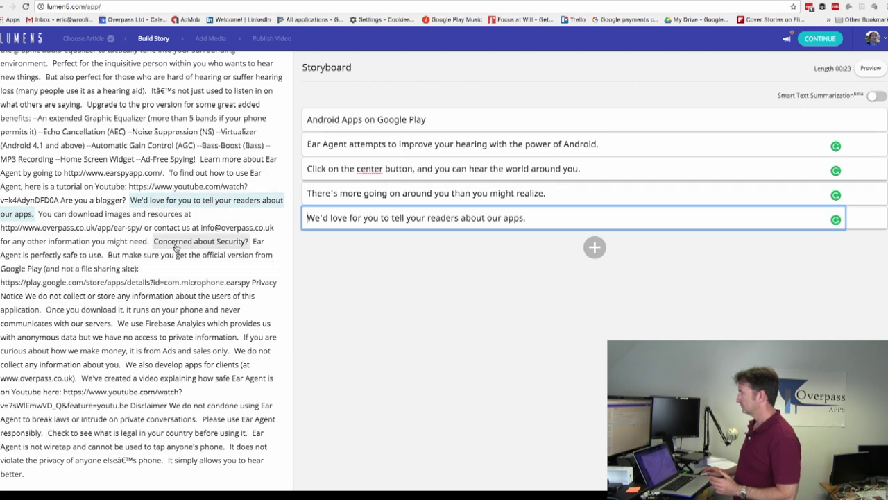
left_click(78, 256)
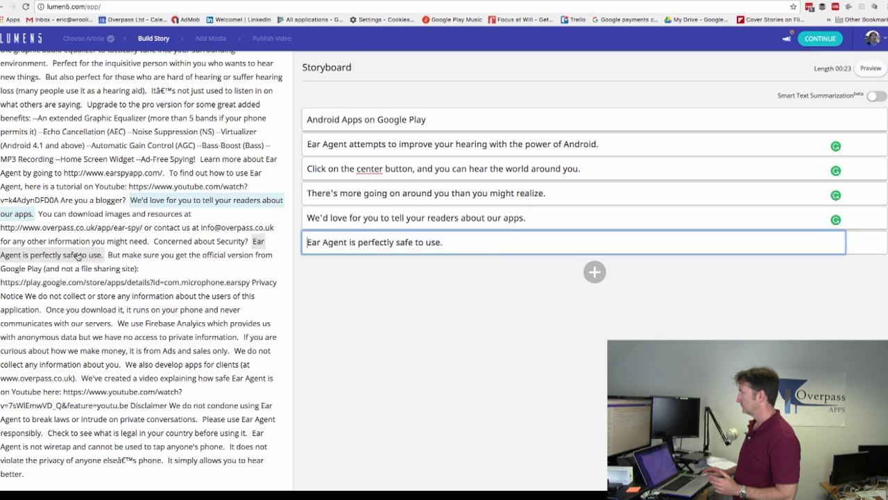
left_click(869, 69)
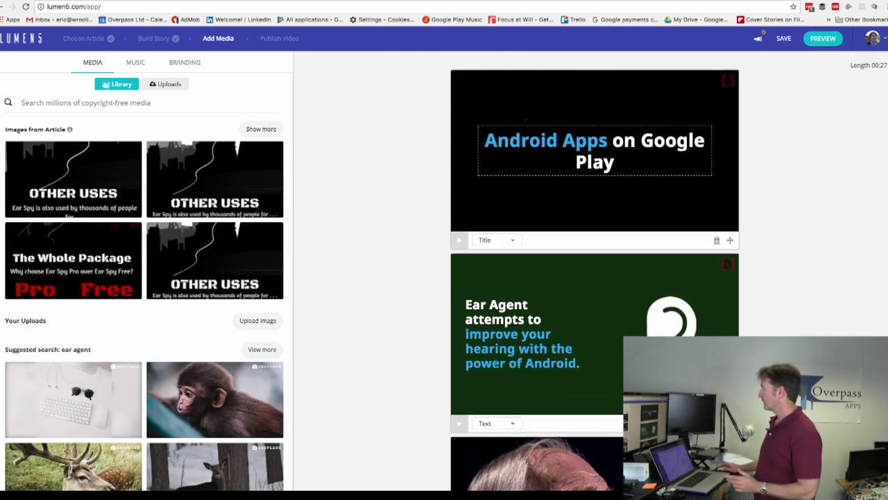
scroll(571, 252, "down", 3)
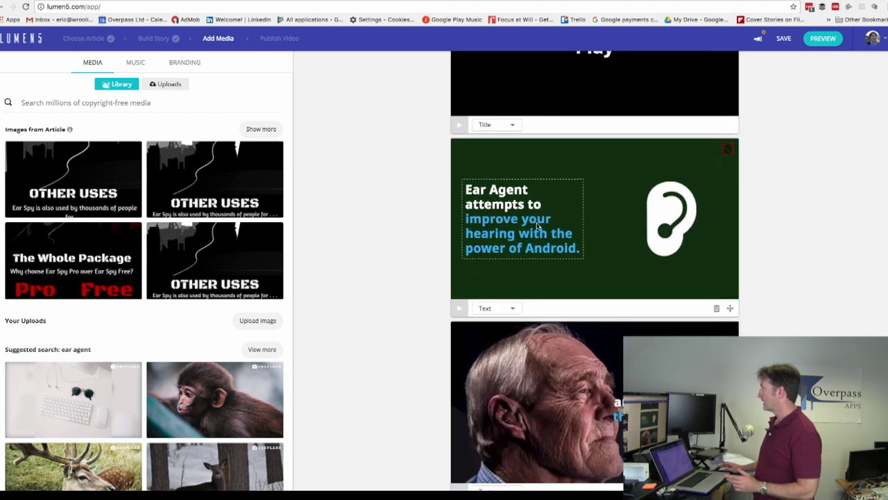
scroll(685, 243, "down", 3)
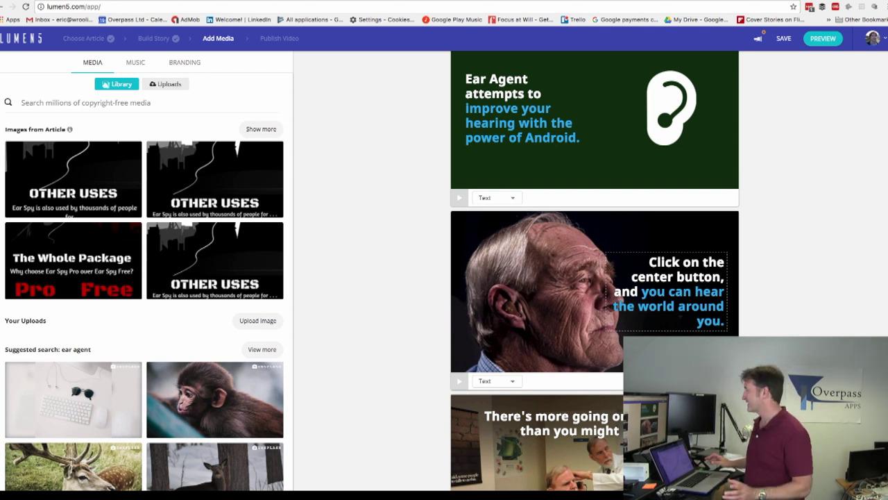
scroll(594, 270, "down", 5)
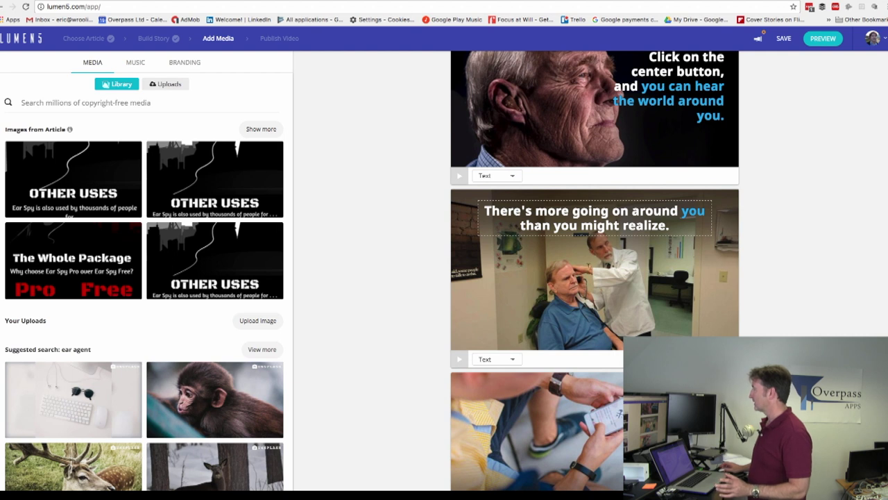
scroll(657, 299, "down", 4)
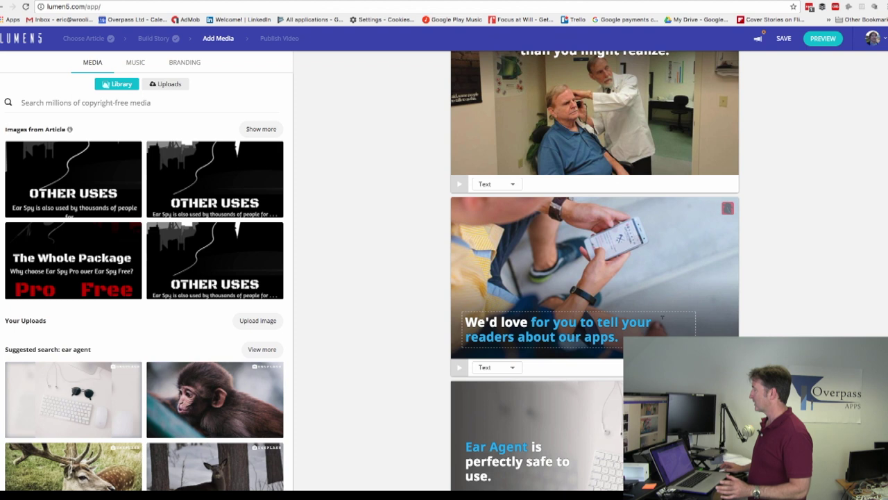
scroll(662, 316, "down", 4)
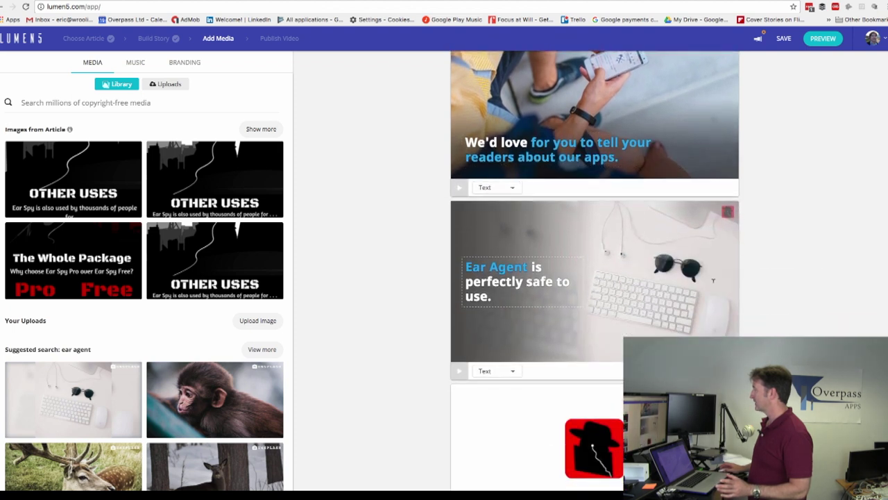
scroll(679, 297, "down", 5)
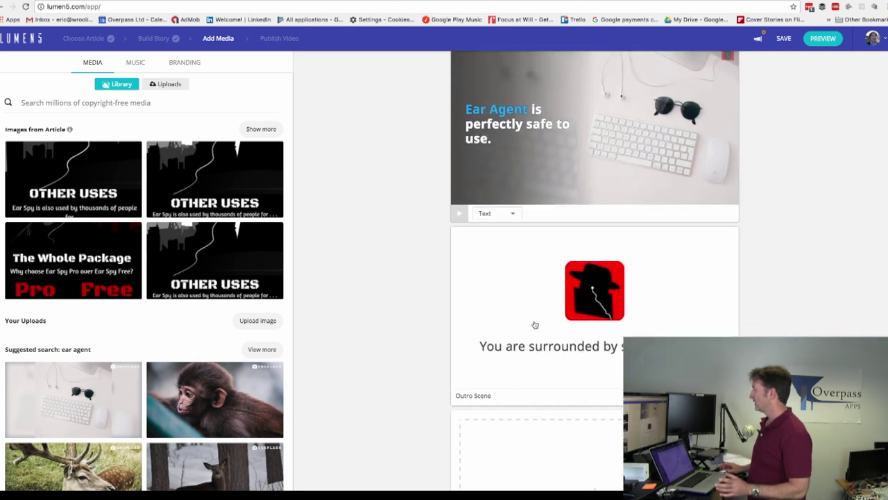
scroll(683, 295, "down", 2)
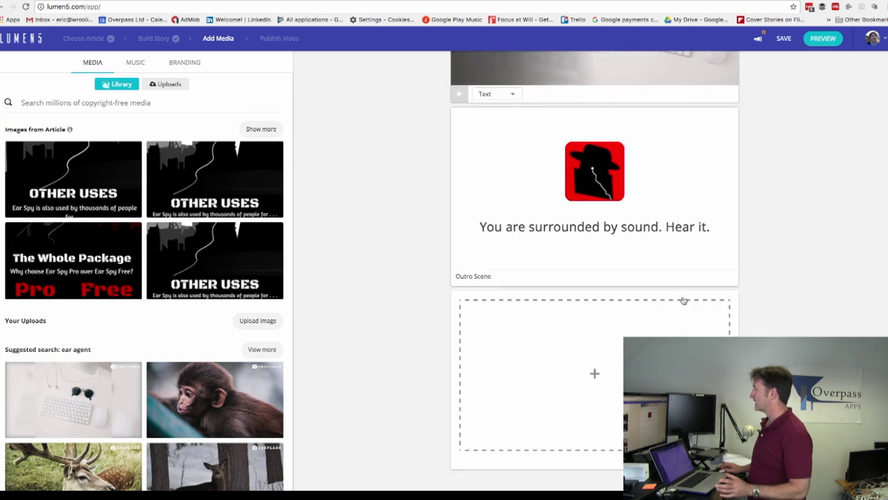
scroll(681, 296, "up", 3)
scroll(680, 297, "up", 15)
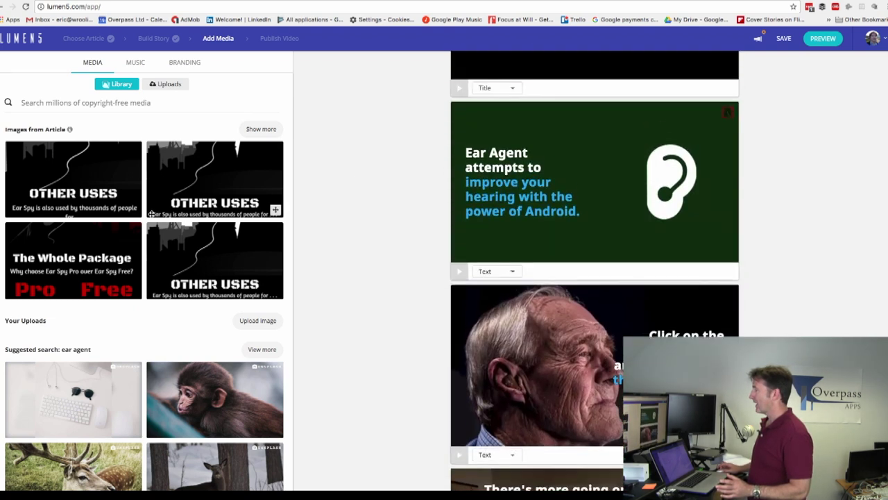
scroll(151, 216, "down", 4)
scroll(151, 215, "down", 1)
scroll(152, 215, "up", 5)
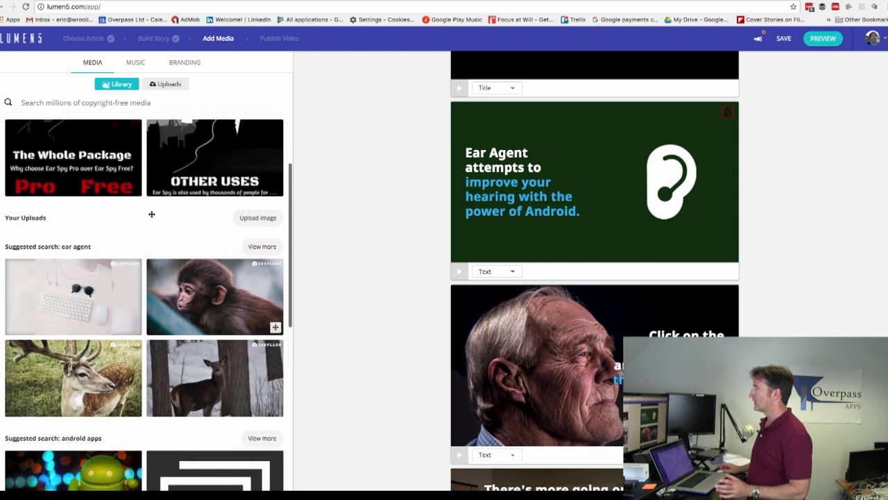
scroll(524, 201, "up", 1)
scroll(698, 186, "up", 1)
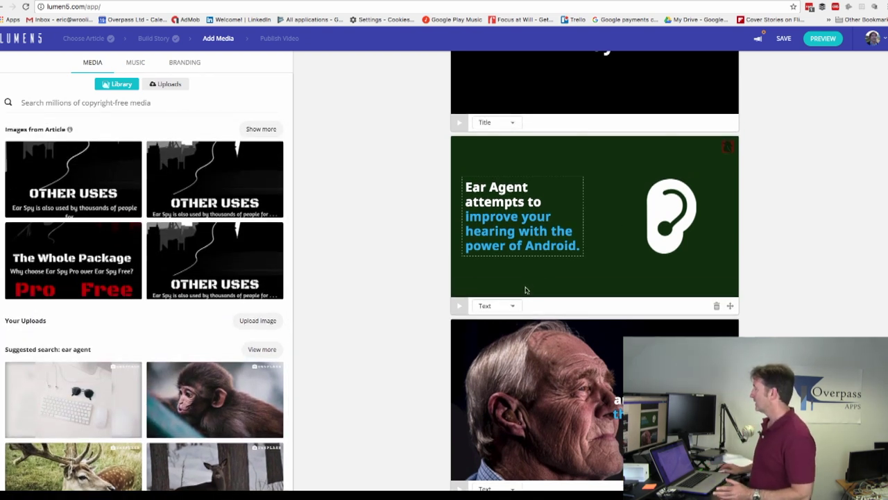
scroll(626, 257, "up", 5)
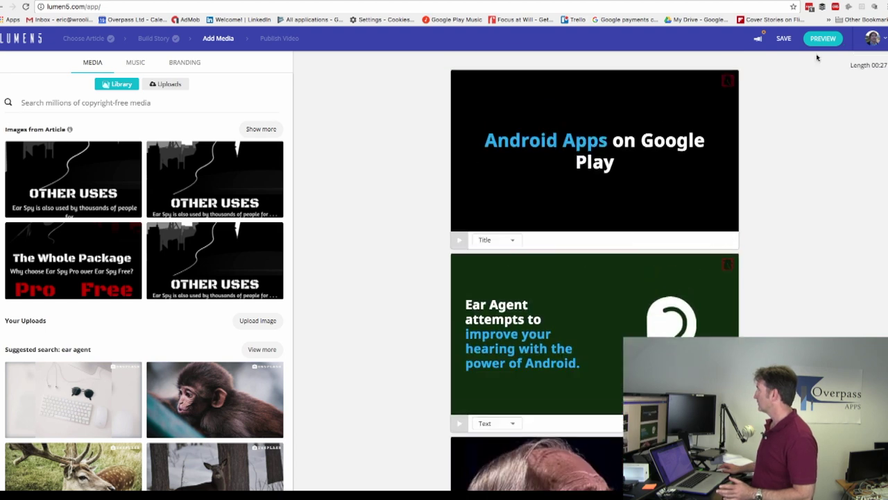
left_click(823, 41)
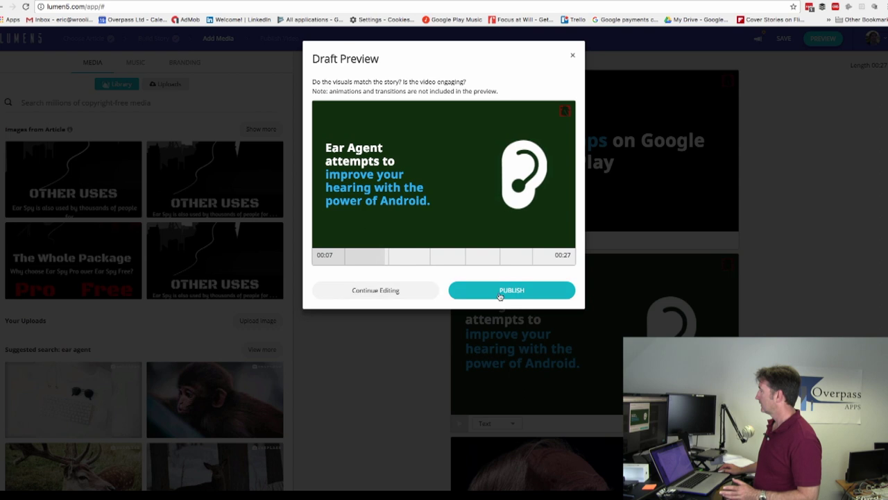
left_click(377, 291)
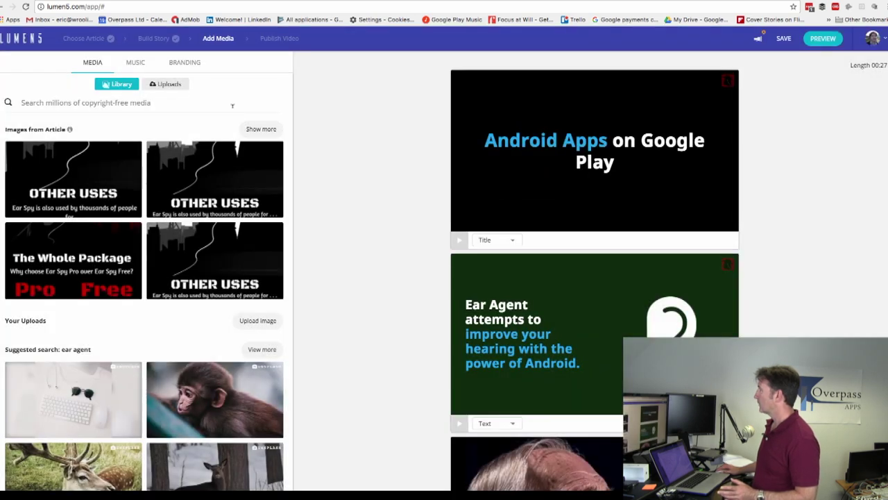
Step: Choose Jazzy Frenchy as the music track and glance at the branding settings
left_click(136, 64)
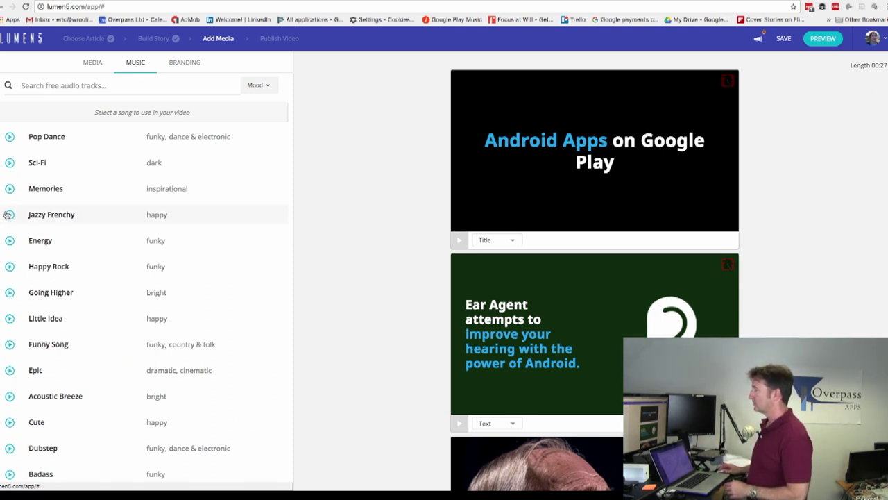
left_click(36, 217)
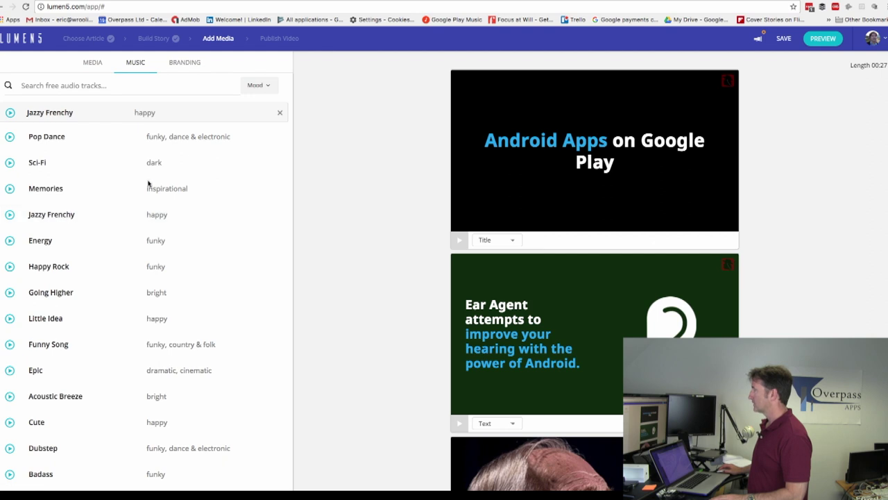
left_click(185, 63)
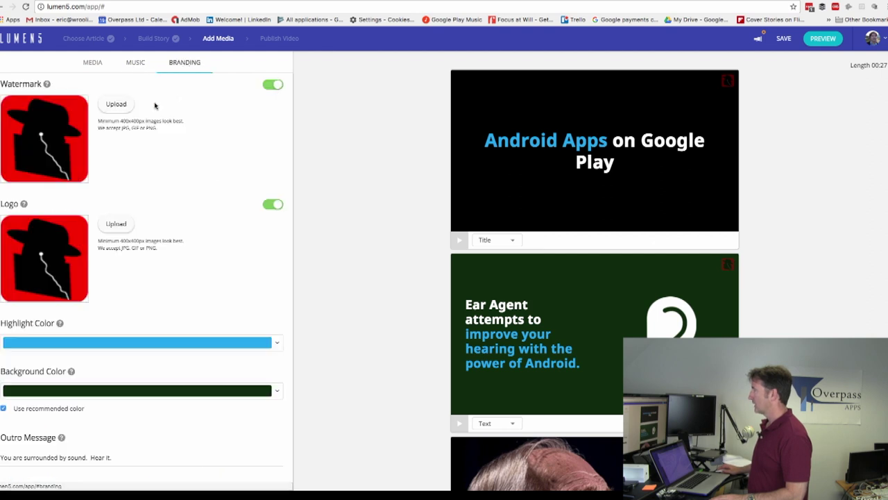
left_click(135, 64)
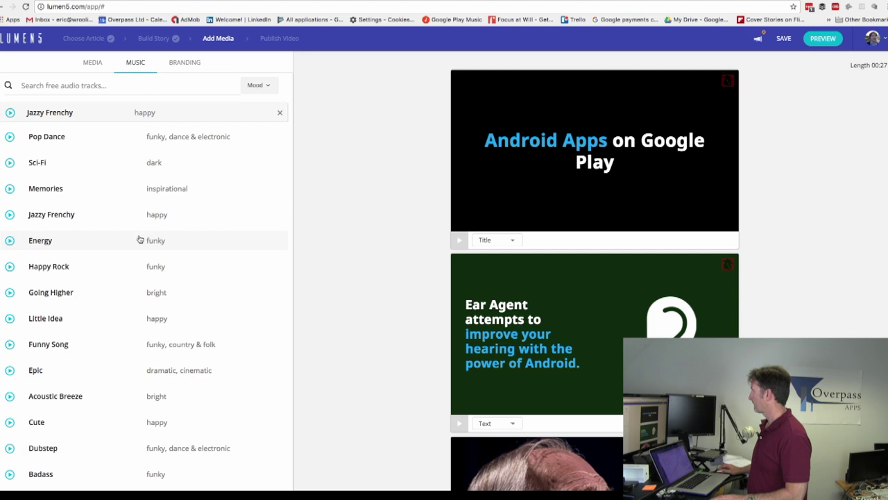
Step: Browse the media library, return to the music list, and open a draft preview
left_click(94, 62)
scroll(141, 191, "down", 3)
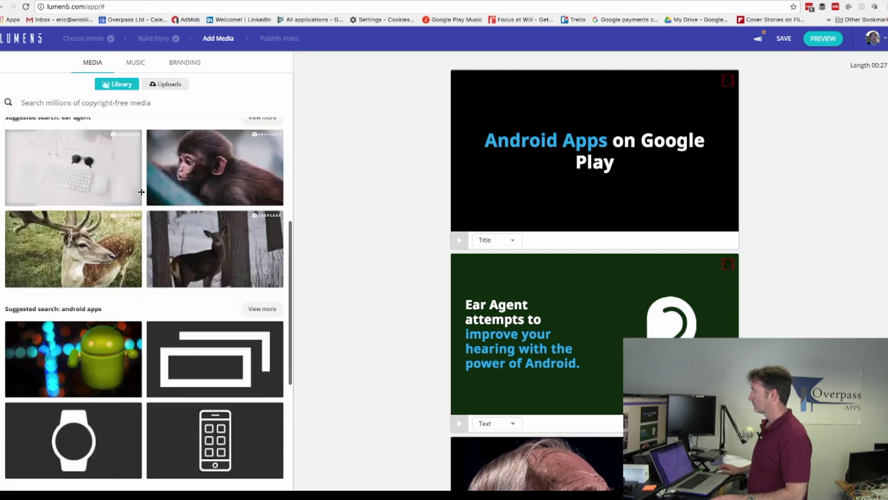
scroll(141, 191, "down", 2)
scroll(142, 139, "up", 5)
left_click(136, 62)
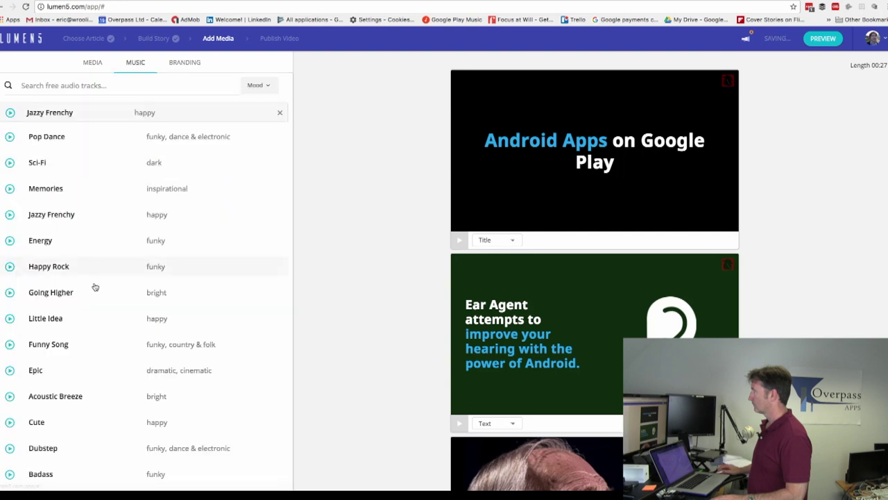
left_click(823, 38)
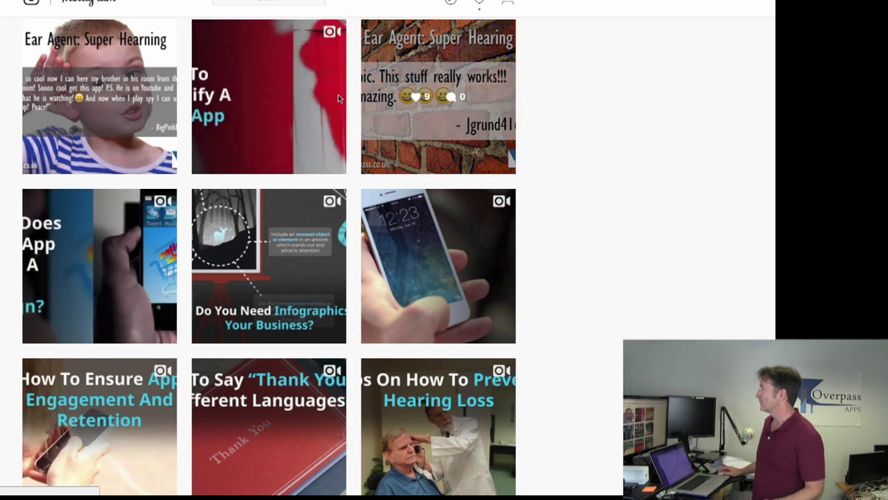
Step: Open the brick-wall Ear Agent: Super Hearing post showing its caption and #EarAgent hashtags
left_click(410, 85)
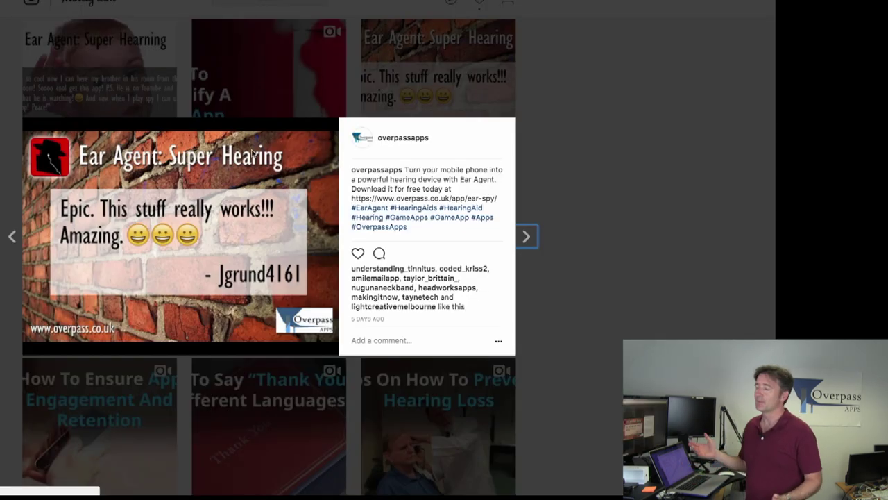